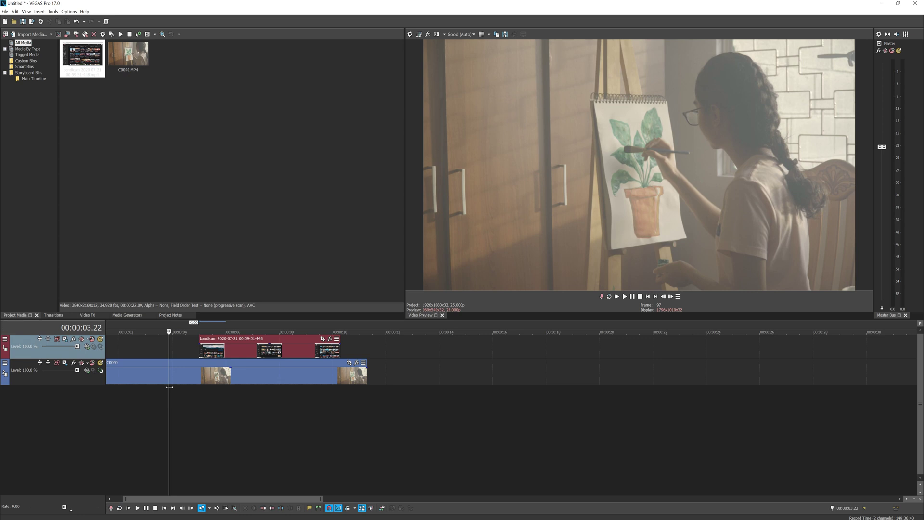
- Scrub through the C0040 background clip and the overlaid screen-recording clip to review what each shows
click(193, 378)
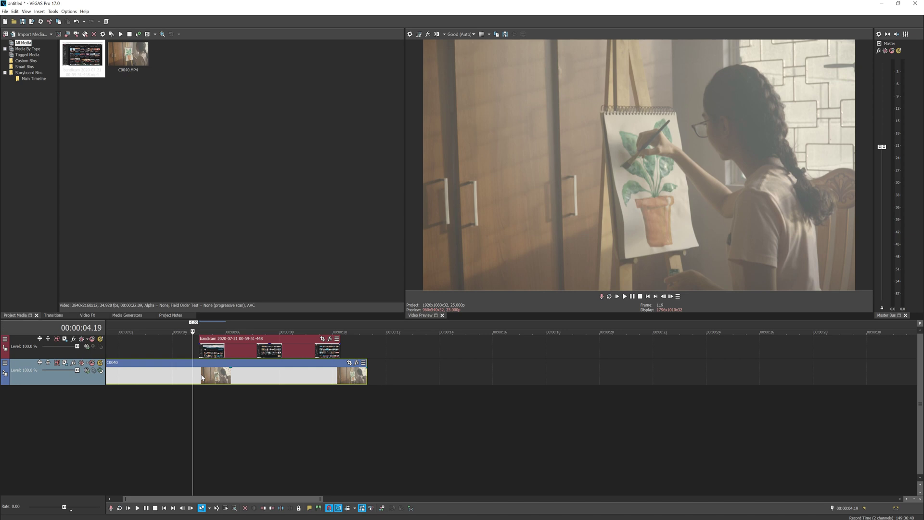
click(181, 383)
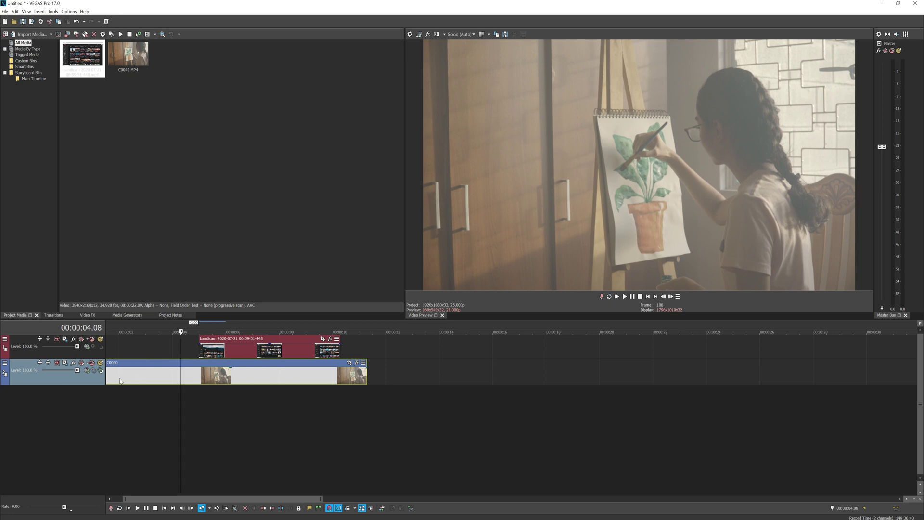
click(137, 374)
click(211, 375)
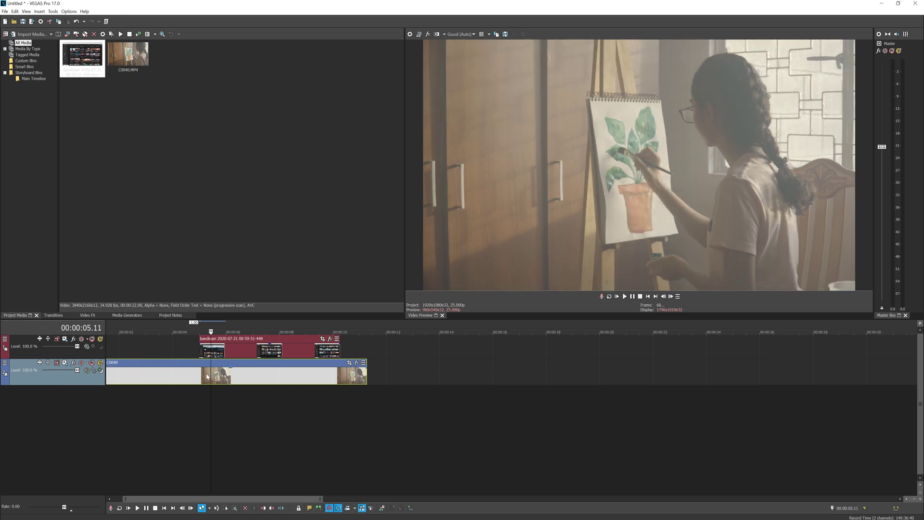
click(218, 354)
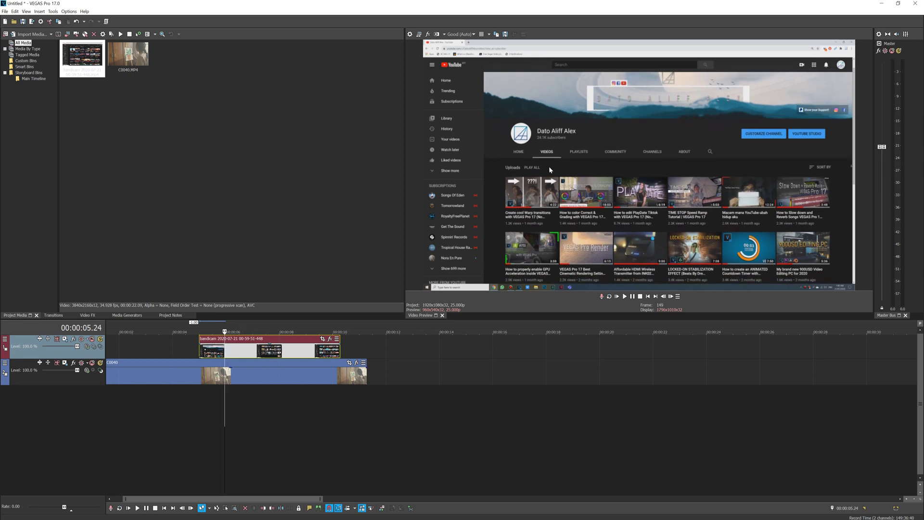
drag(224, 354, 218, 354)
click(217, 354)
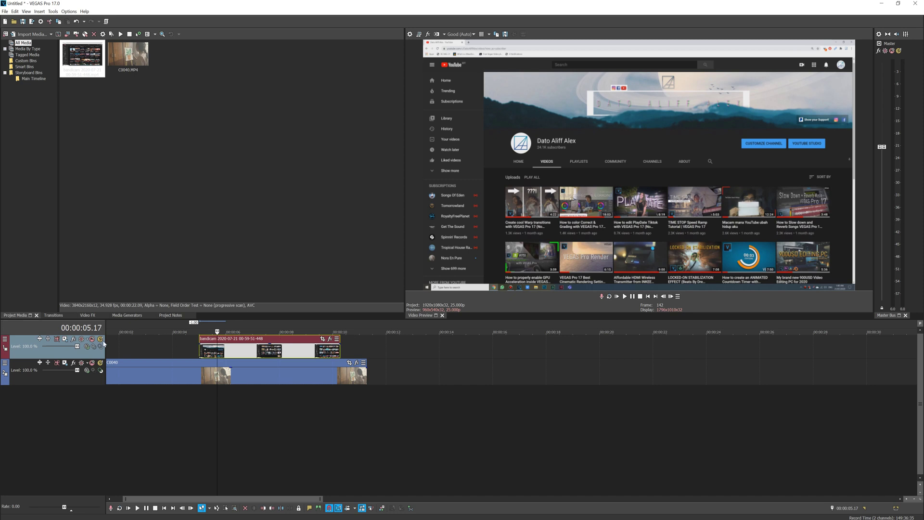
- Set the screen-recording track's compositing mode to 3D Source Alpha and open its Track Motion settings
click(86, 346)
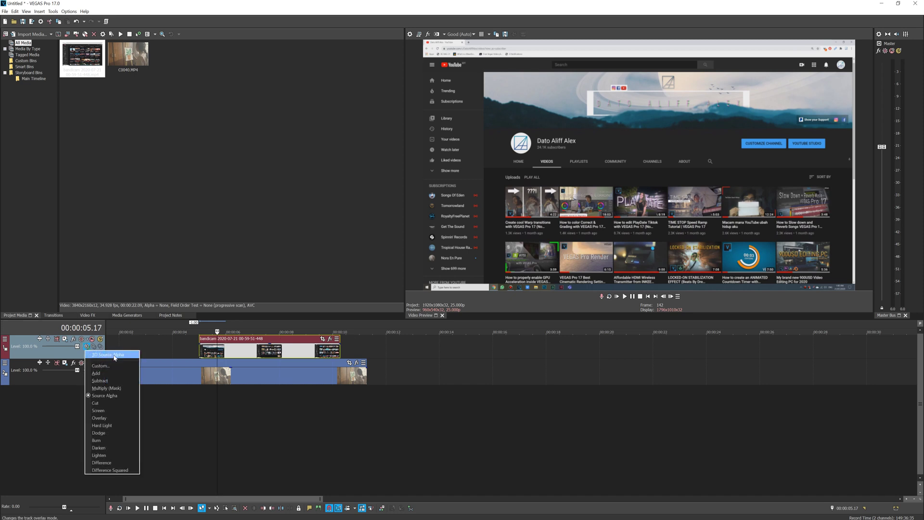
click(88, 348)
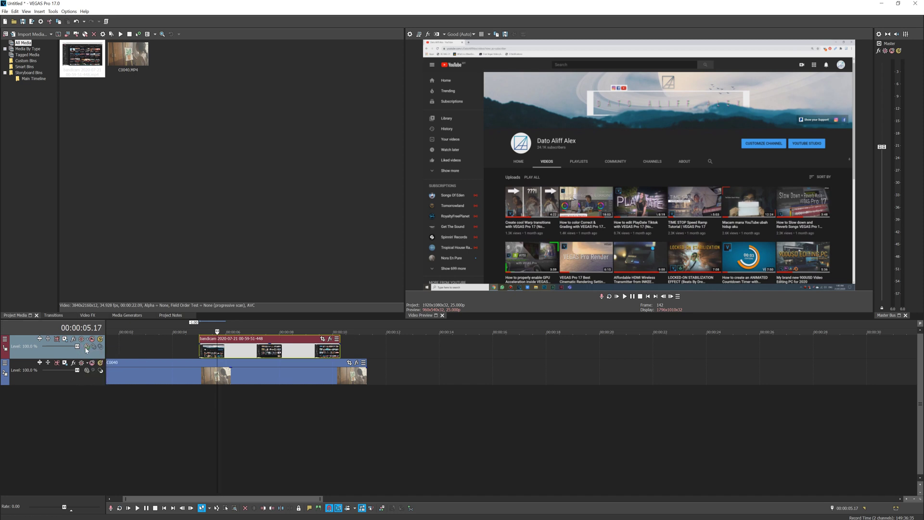
click(87, 346)
click(103, 356)
click(65, 339)
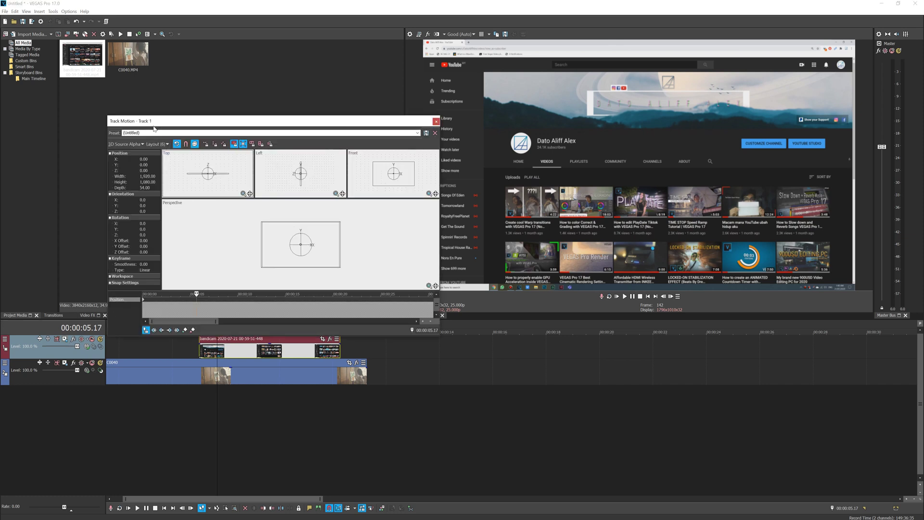
- Place the Track Motion window clear of the tracks and check how its keyframe cursor syncs with the timeline cursor
drag(152, 126, 132, 171)
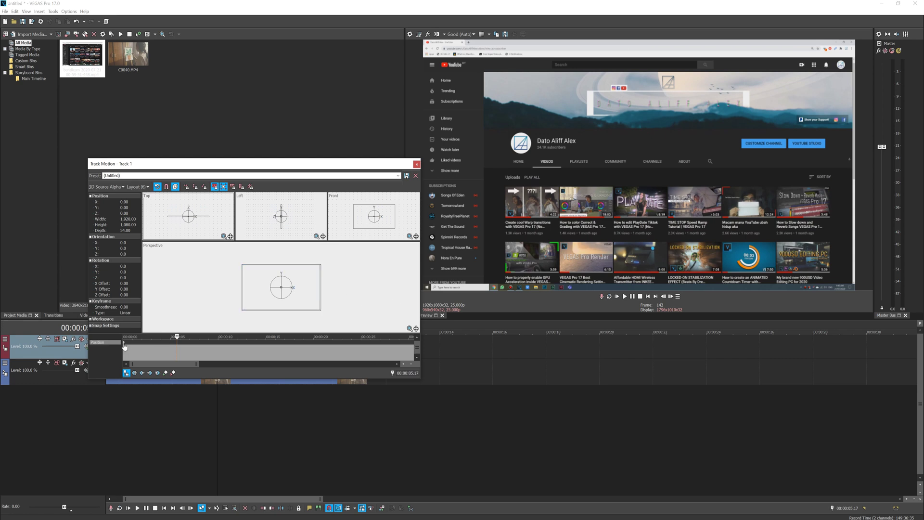
click(124, 346)
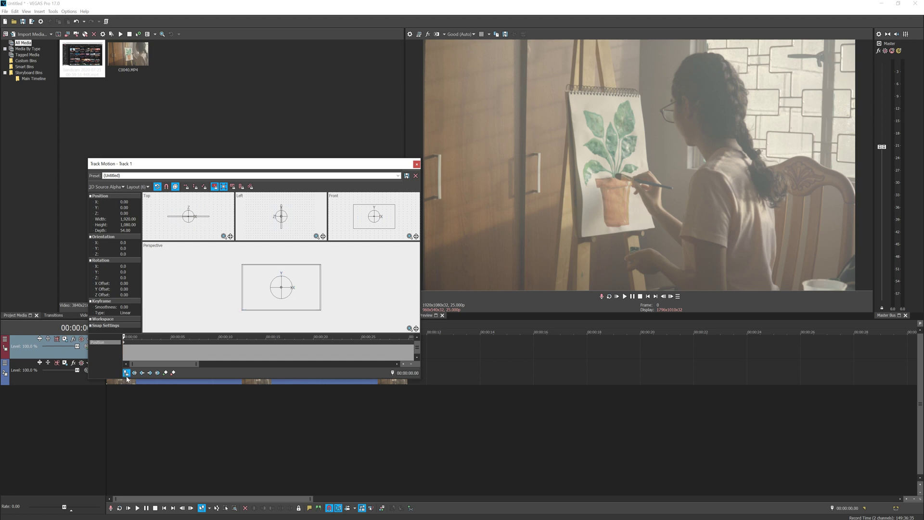
click(126, 374)
drag(125, 336, 185, 336)
drag(206, 164, 170, 85)
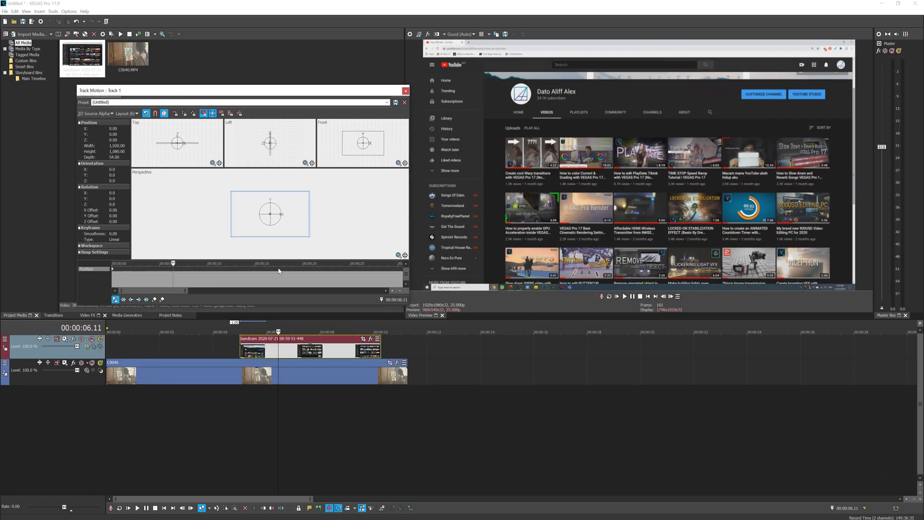
- Move the screen-recording clip on the upper track so that it starts at 00:00:03.13
click(200, 348)
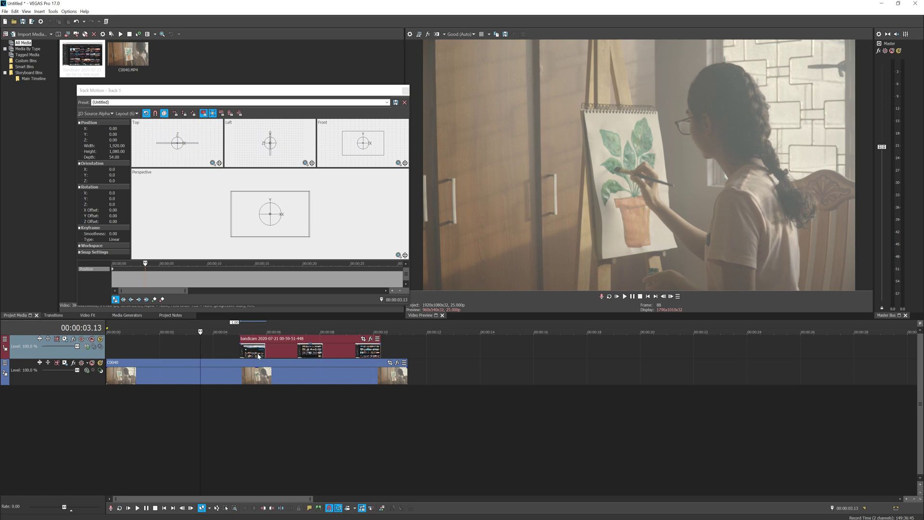
drag(260, 355, 227, 355)
- Add a track motion position keyframe at the clip's start and remove the original keyframe at time zero
click(142, 281)
click(145, 271)
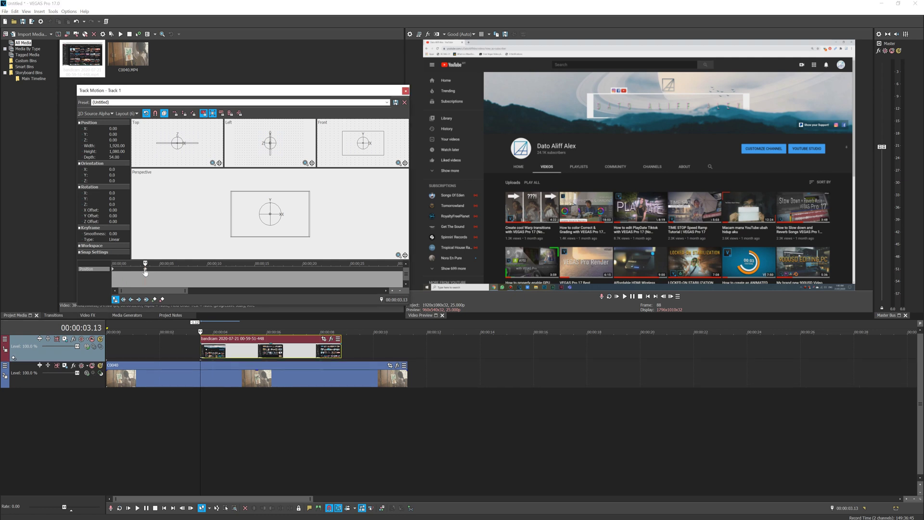
right_click(112, 271)
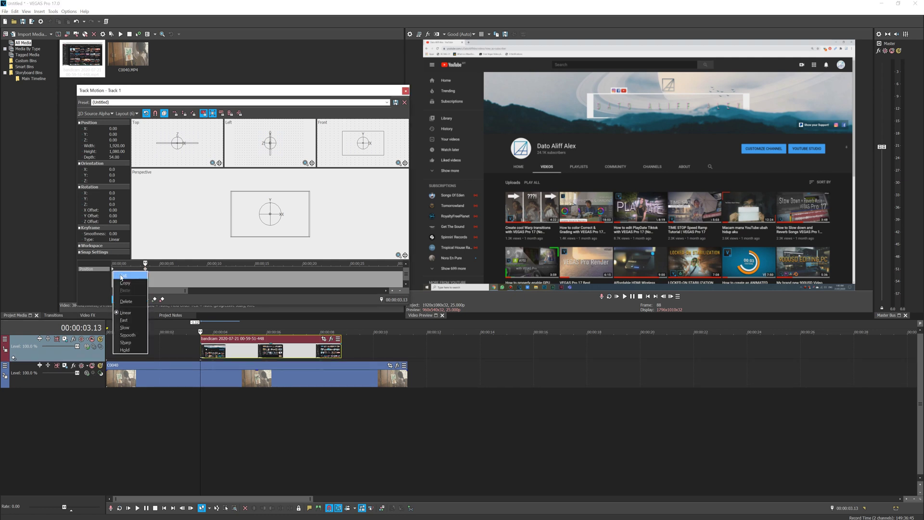
click(118, 275)
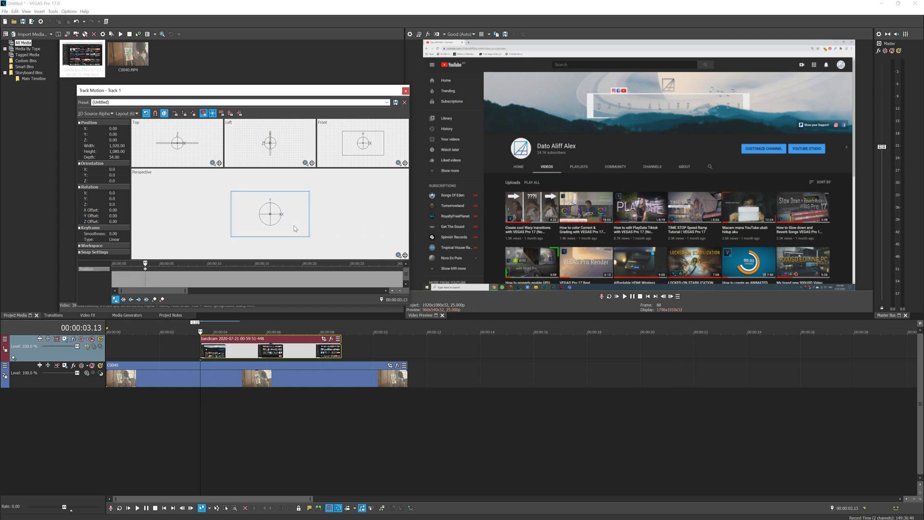
- At the clip-start keyframe, move the track frame down out of the picture to about X 53, Y -1,189, about 2,194 wide
drag(293, 227, 295, 264)
drag(306, 230, 303, 264)
- Add a second position keyframe at 00:00:03.24 and reset the track motion there to the Default preset
scroll(330, 369, up, 3)
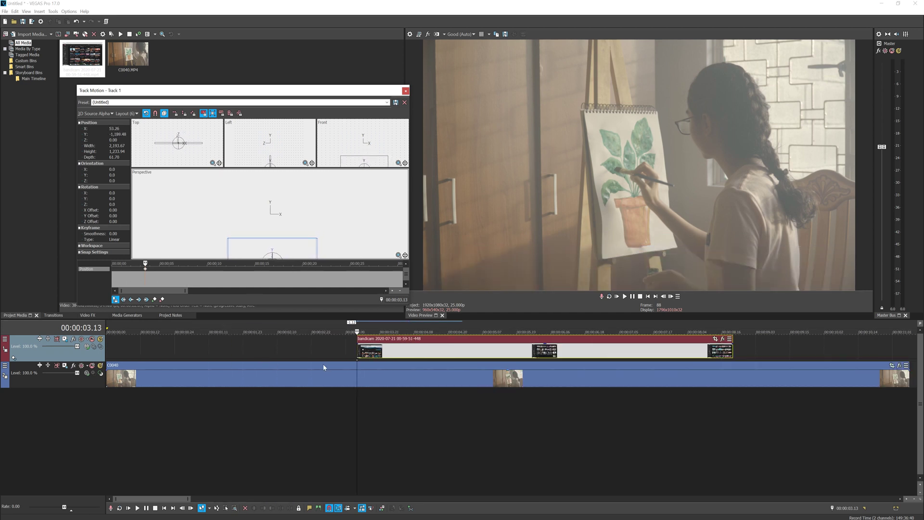
drag(357, 375, 388, 374)
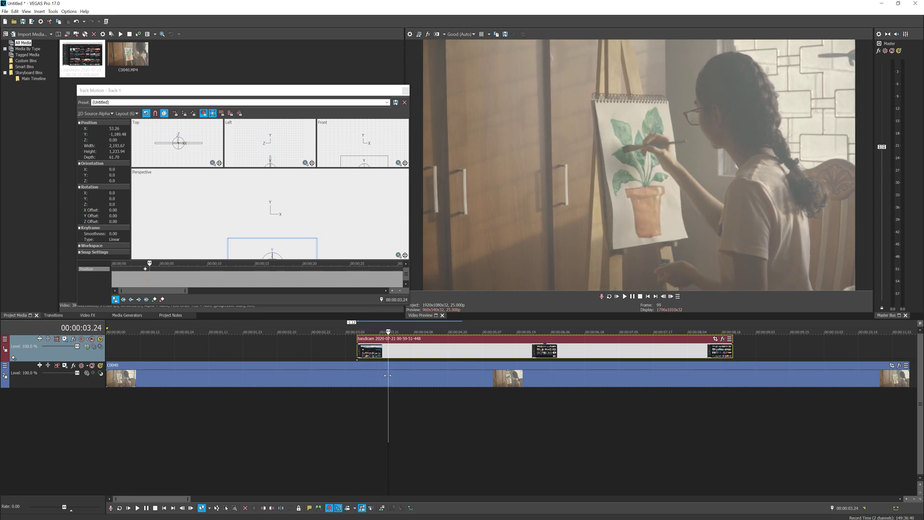
click(153, 299)
scroll(153, 270, up, 7)
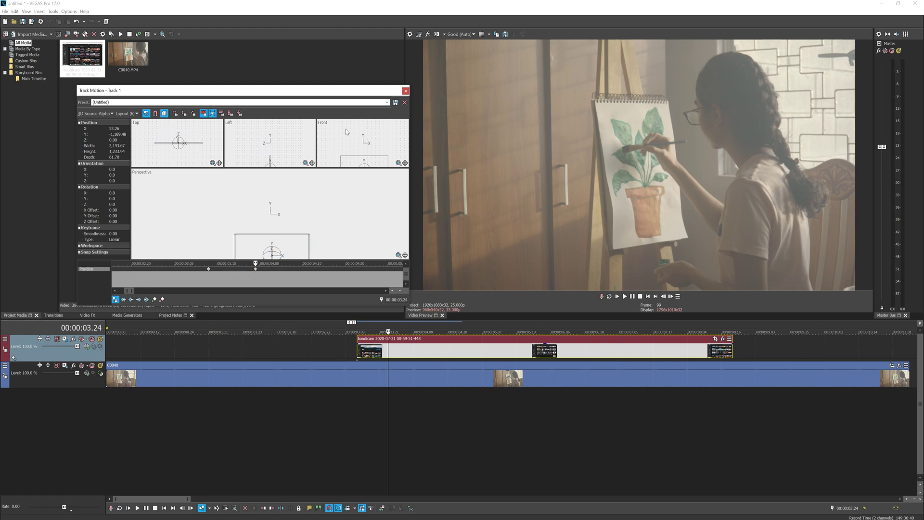
click(386, 103)
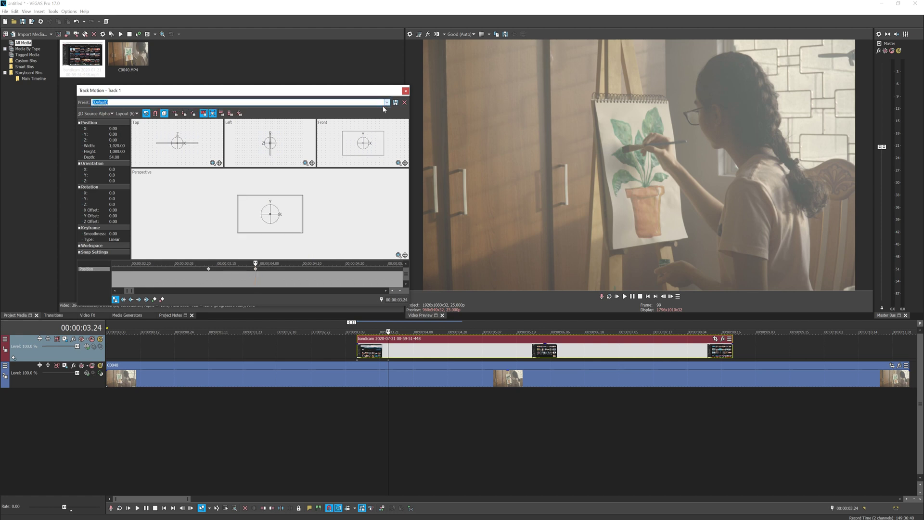
click(384, 109)
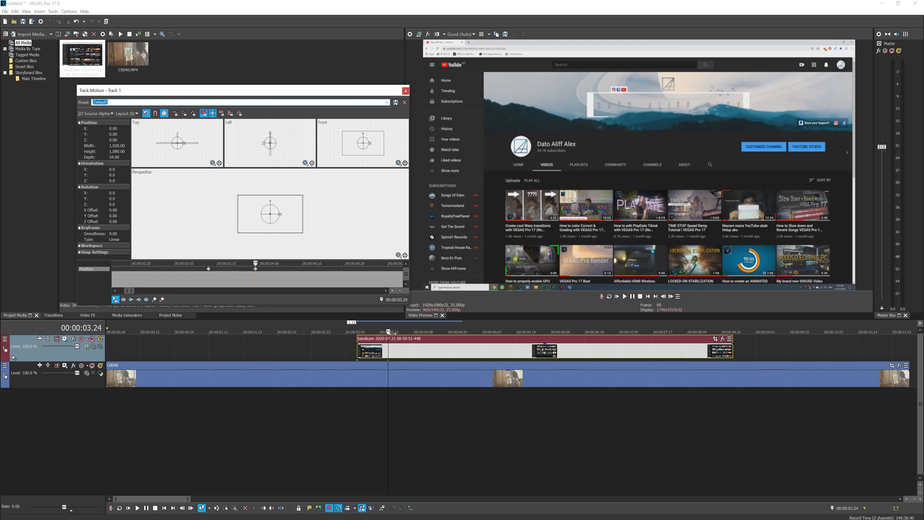
- Scrub between the two keyframes to preview the screen recording sliding up into the frame
click(362, 353)
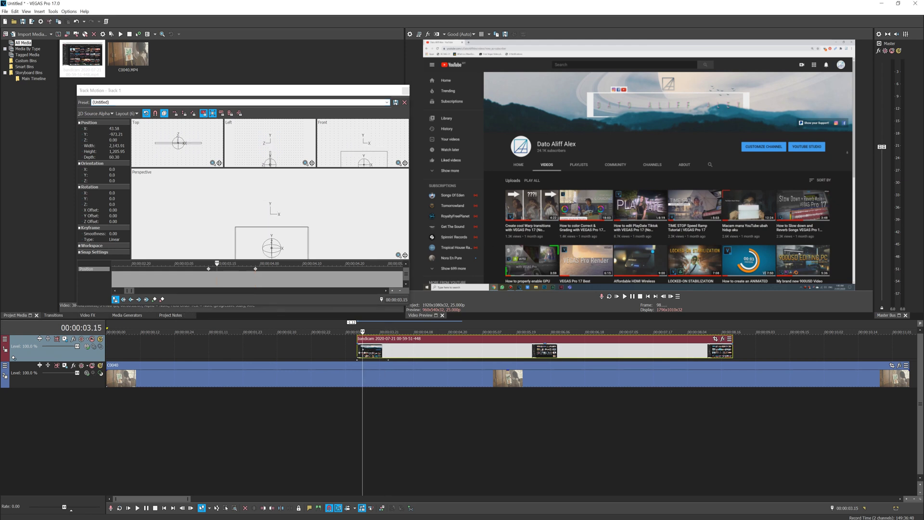
drag(363, 353, 383, 352)
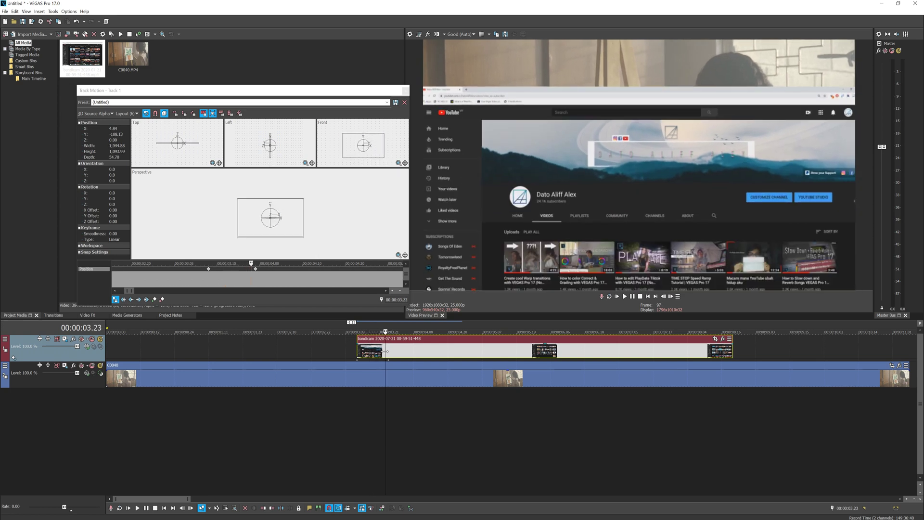
- At the second keyframe, tilt the track to about X -19.2, Y 10.5, Z 2.2, enlarge it to about 2,650 wide and offset it to about 232, 127
click(255, 269)
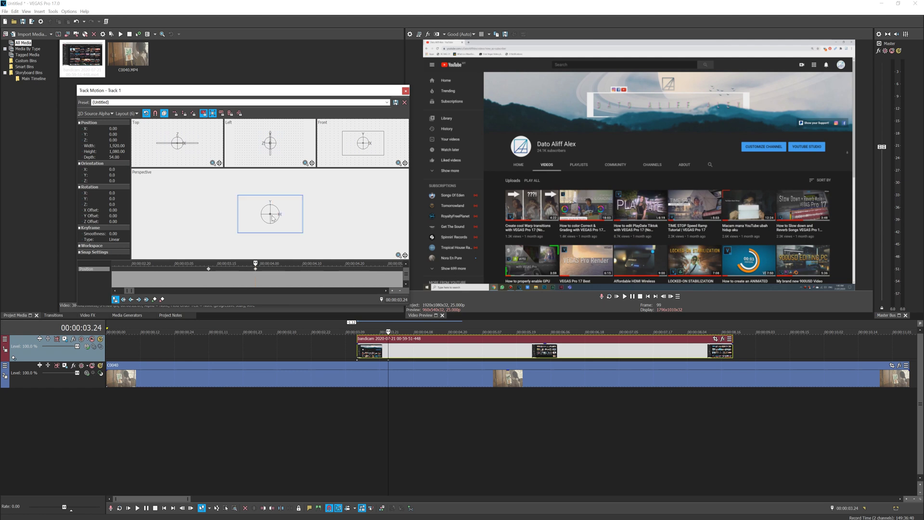
scroll(281, 223, up, 3)
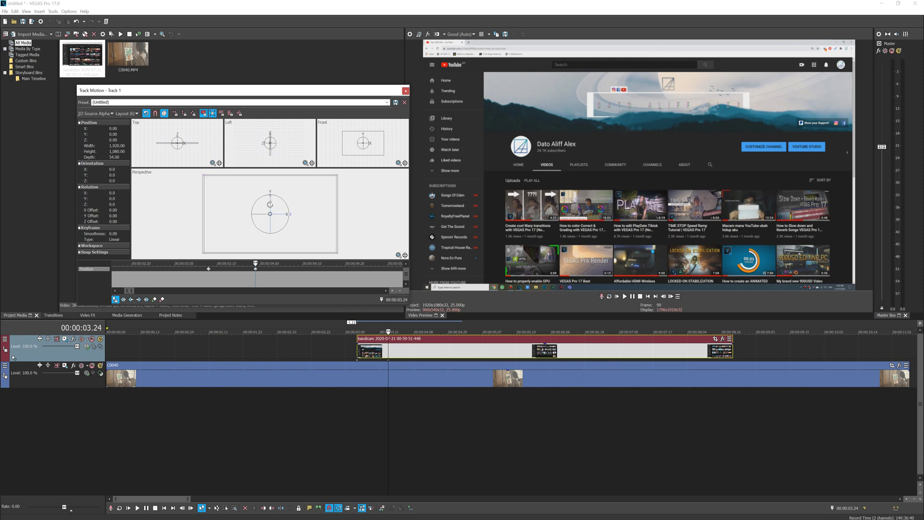
drag(270, 205, 270, 202)
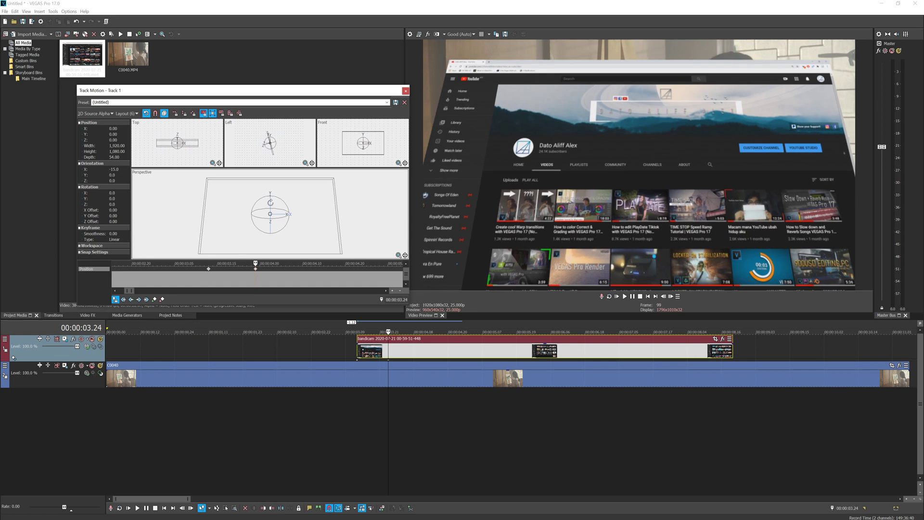
mouse_move(270, 203)
mouse_down()
mouse_move(280, 214)
mouse_move(263, 215)
mouse_move(304, 227)
mouse_move(272, 198)
mouse_up()
drag(344, 255, 335, 238)
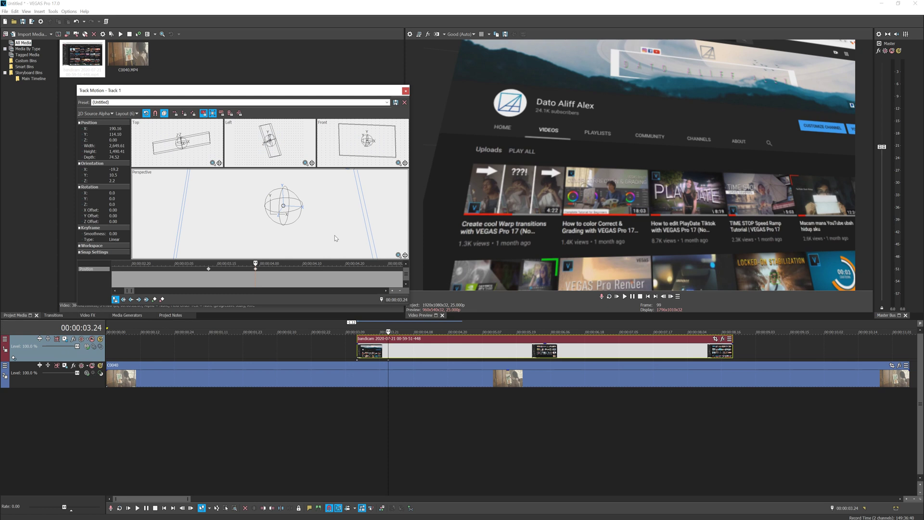
drag(335, 236, 340, 229)
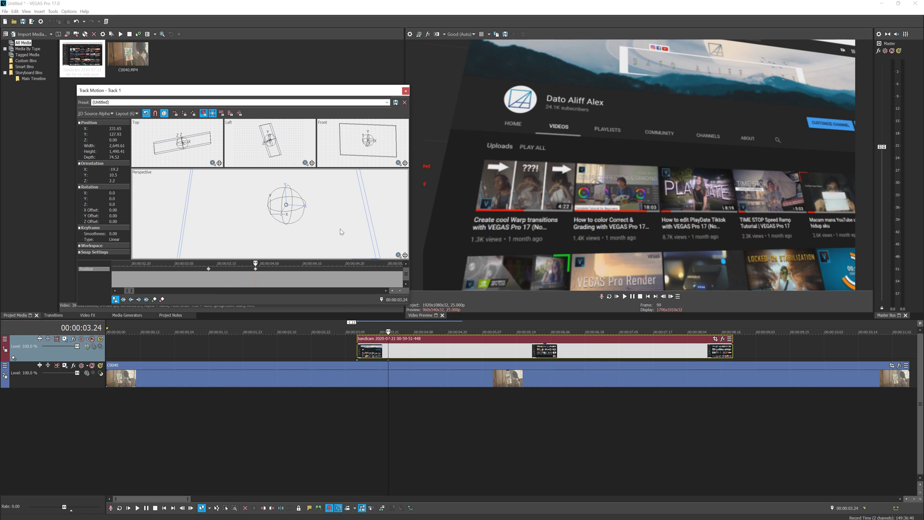
- Set the preview quality to Preview (Auto) and play the animation from the first keyframe
scroll(318, 248, down, 3)
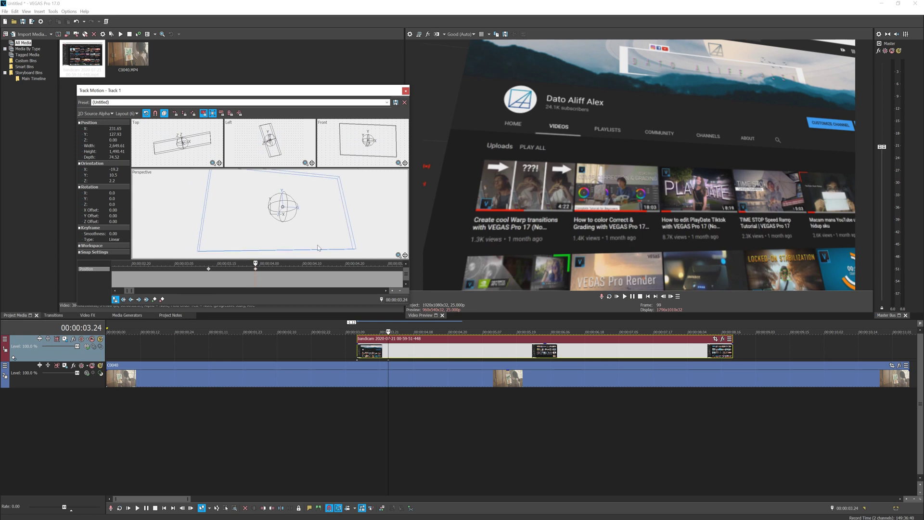
click(209, 273)
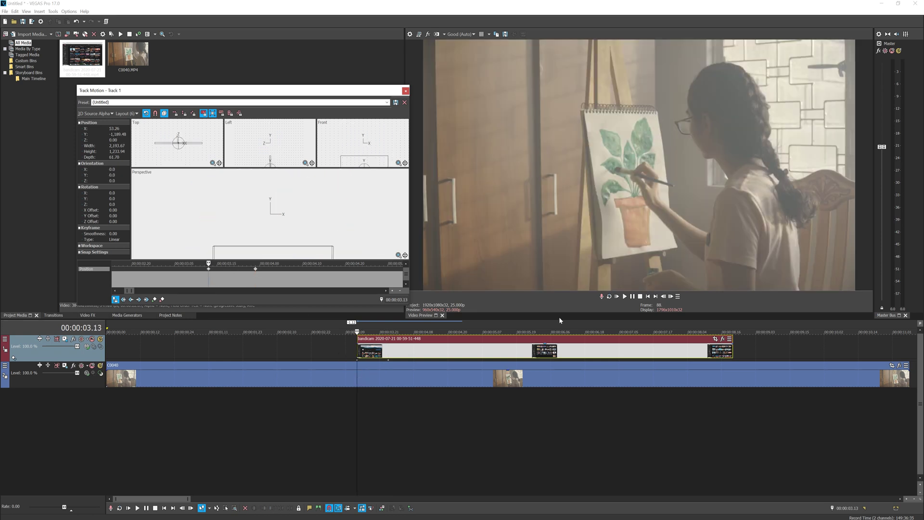
click(461, 34)
mouse_move(464, 50)
click(498, 50)
click(624, 296)
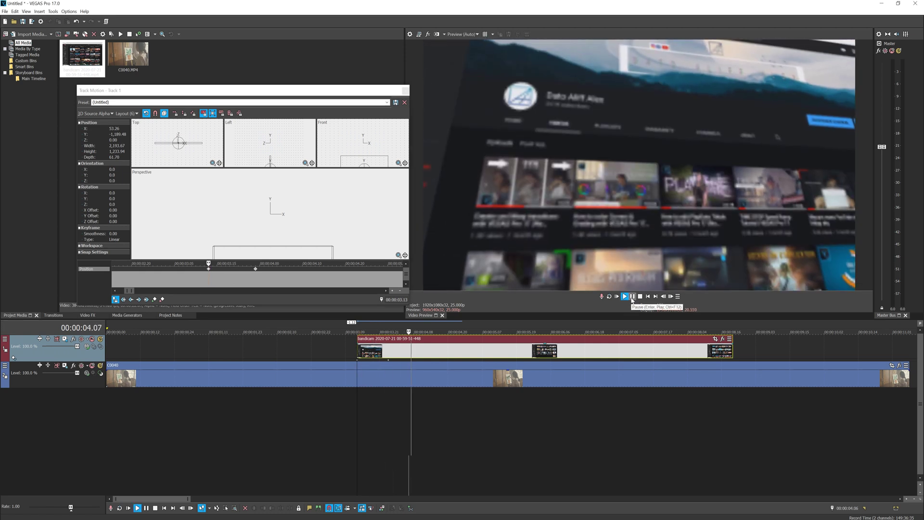
- Shift the second position keyframe to 00:00:04.20 to slow the movement, and scrub through the lengthened animation
click(362, 357)
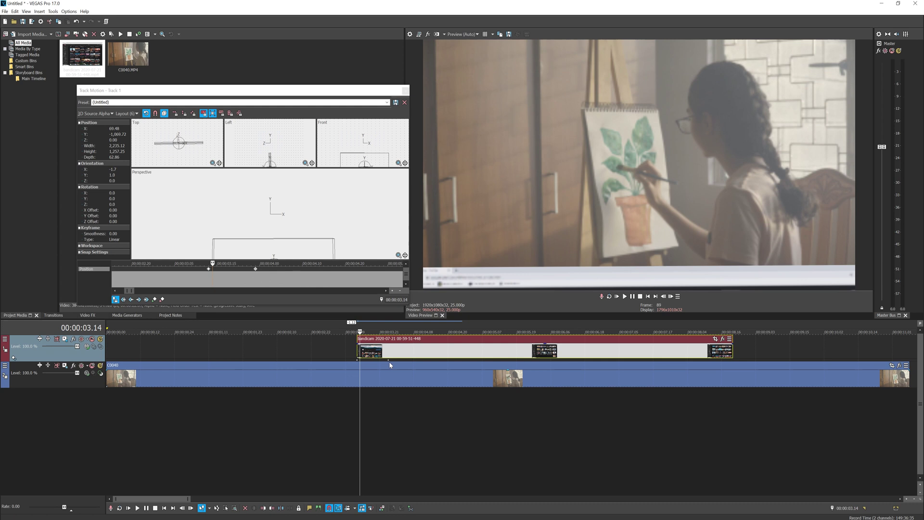
drag(389, 364, 444, 361)
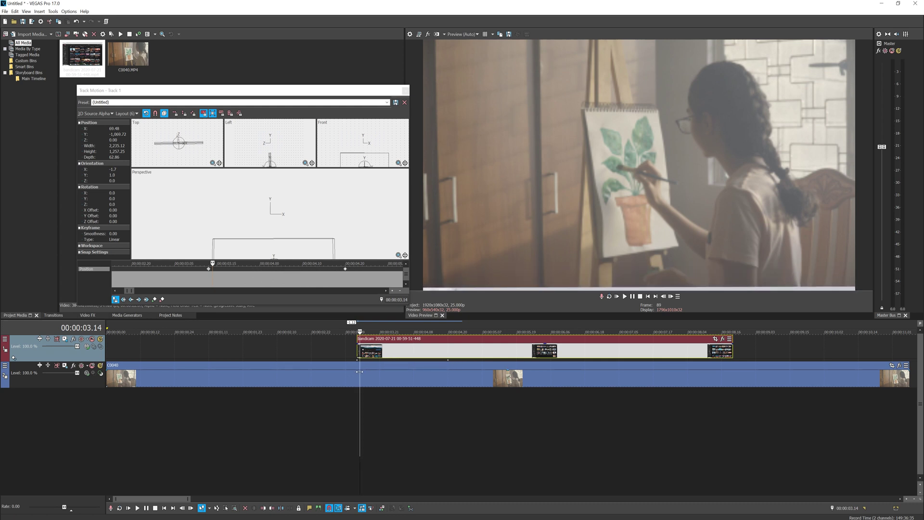
drag(359, 372, 391, 371)
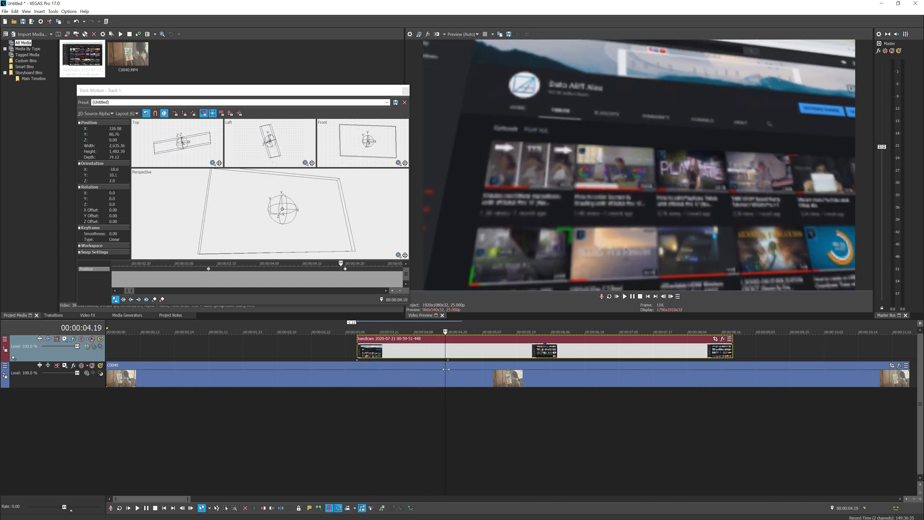
mouse_move(448, 369)
mouse_down()
mouse_move(456, 370)
mouse_move(399, 373)
mouse_move(448, 371)
mouse_up()
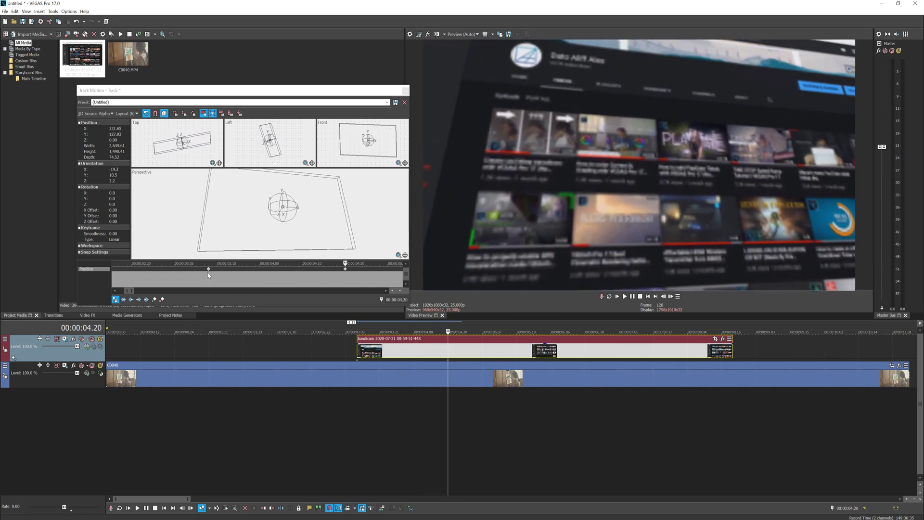
- Set the first position keyframe's interpolation to Smooth and the second keyframe's to Slow
click(208, 269)
right_click(209, 270)
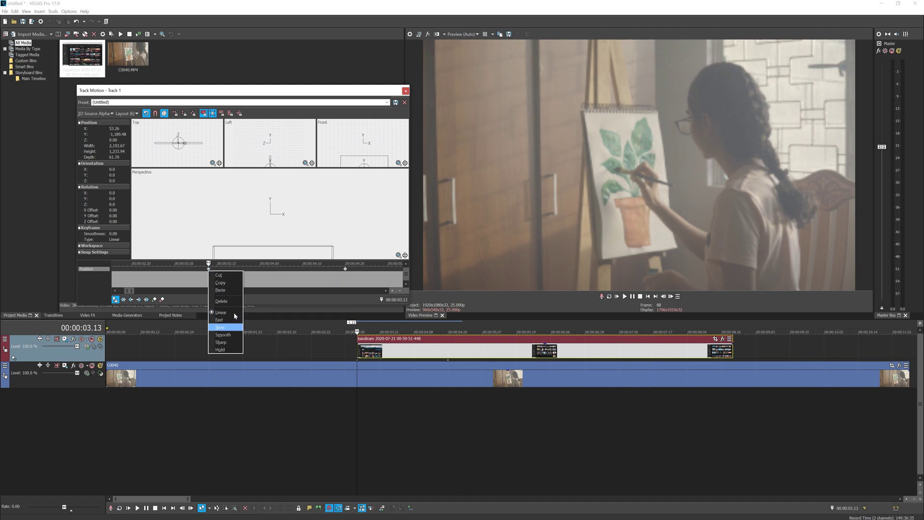
click(209, 269)
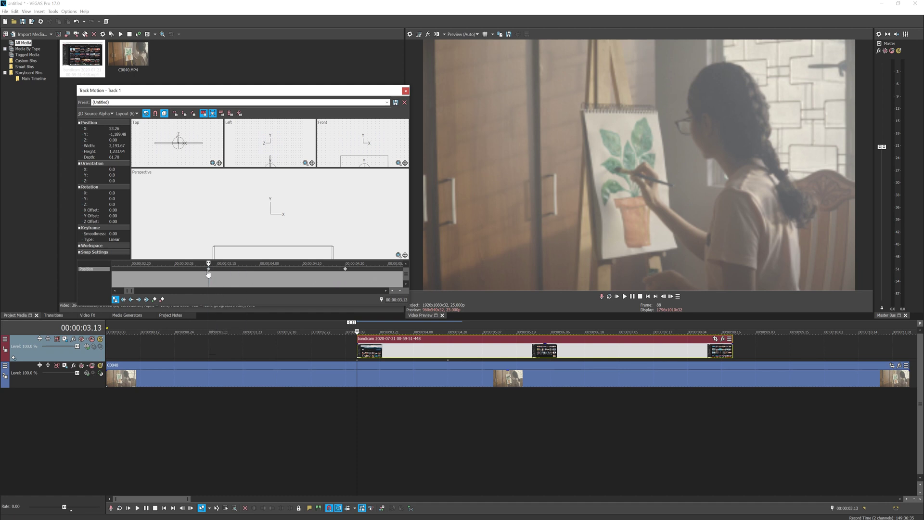
right_click(210, 271)
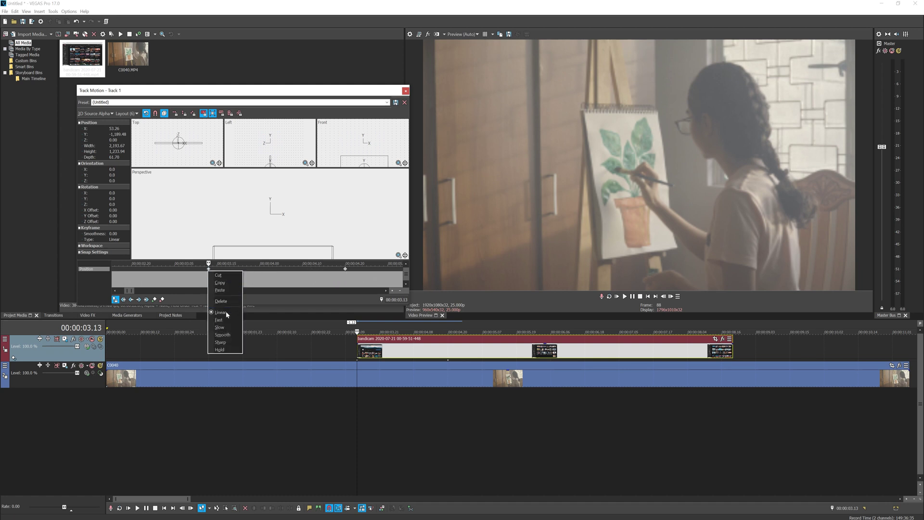
click(236, 335)
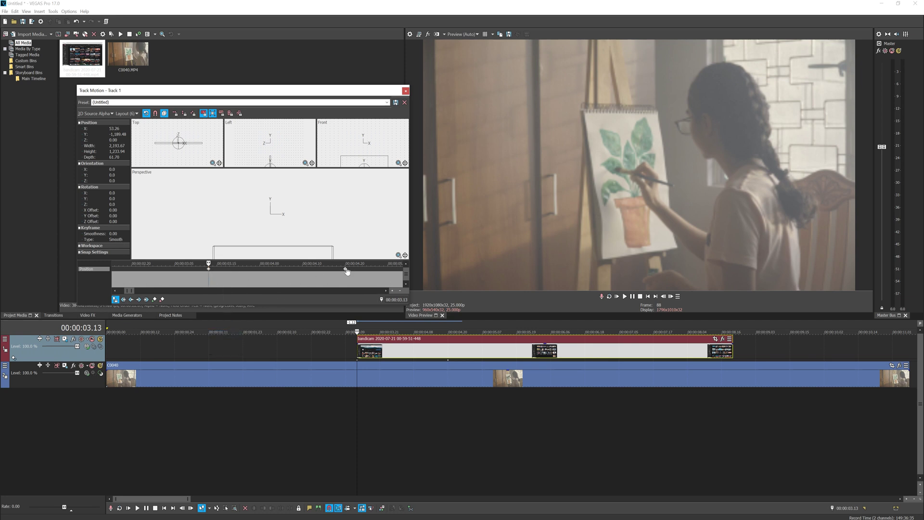
right_click(346, 271)
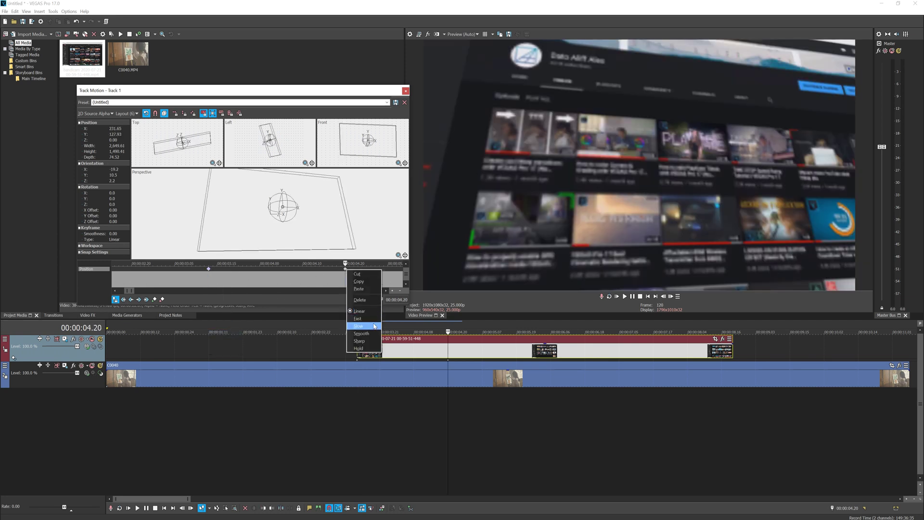
click(375, 324)
- At 00:00:08.01, tilt the track to about X -20.9, Y 13.0, Z 3.1, enlarge it to about 2,822 wide, and shift the new keyframe to the clip's end
click(448, 348)
key(space)
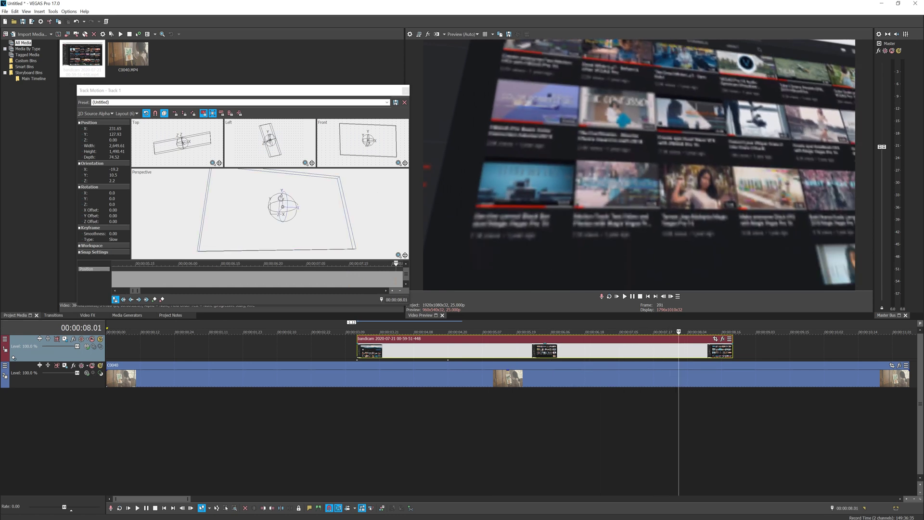
drag(281, 192, 285, 208)
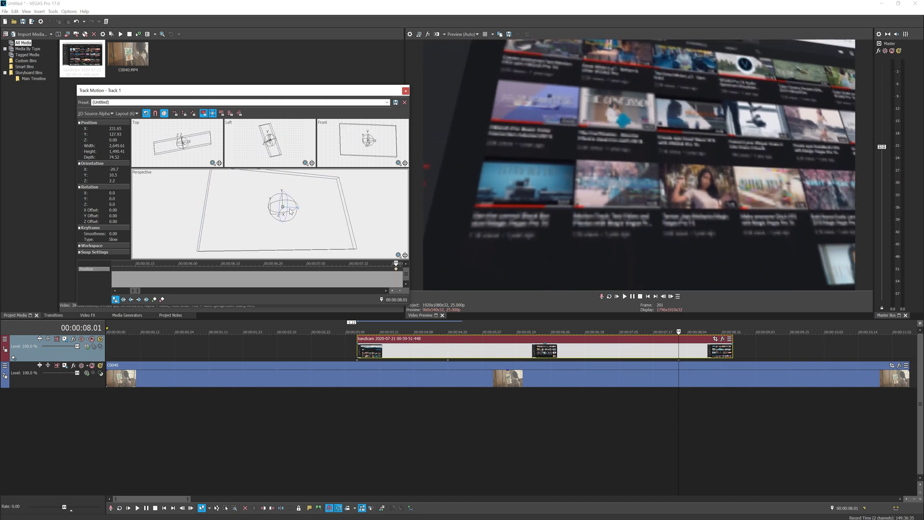
drag(295, 209, 347, 240)
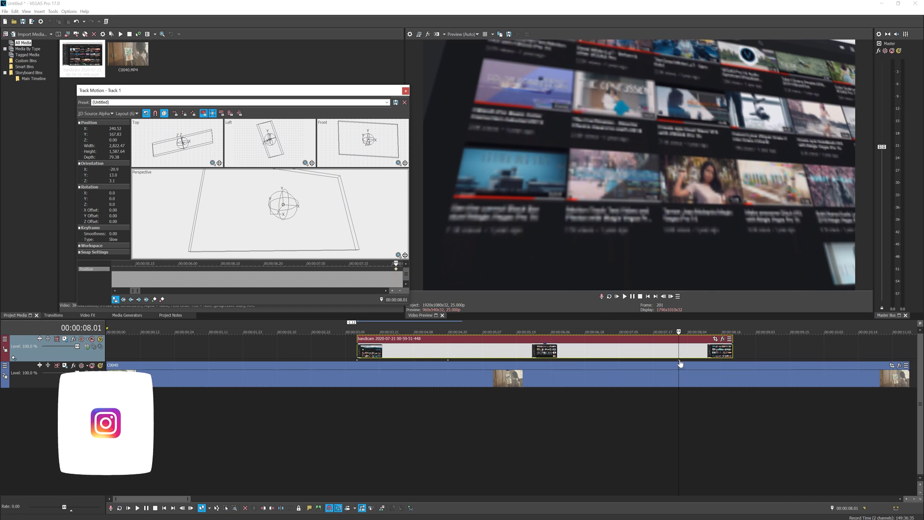
drag(679, 360, 731, 360)
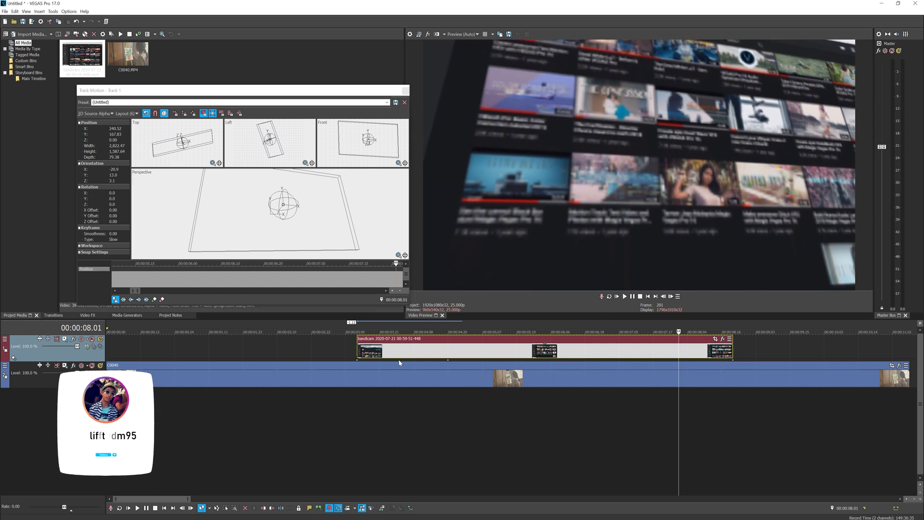
- Play the full overlay animation from 00:00:03.11, just before the screen recording clip, and close the Track Motion window
click(351, 354)
key(space)
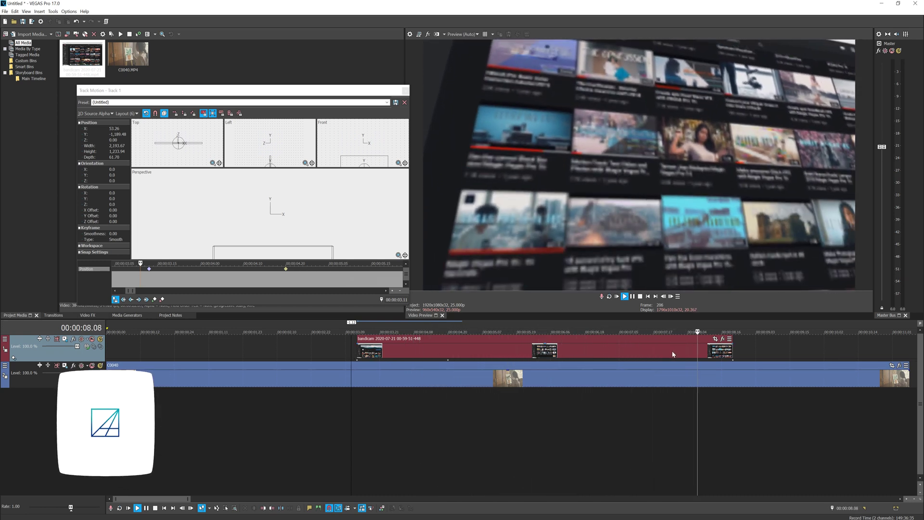
scroll(674, 353, down, 2)
key(space)
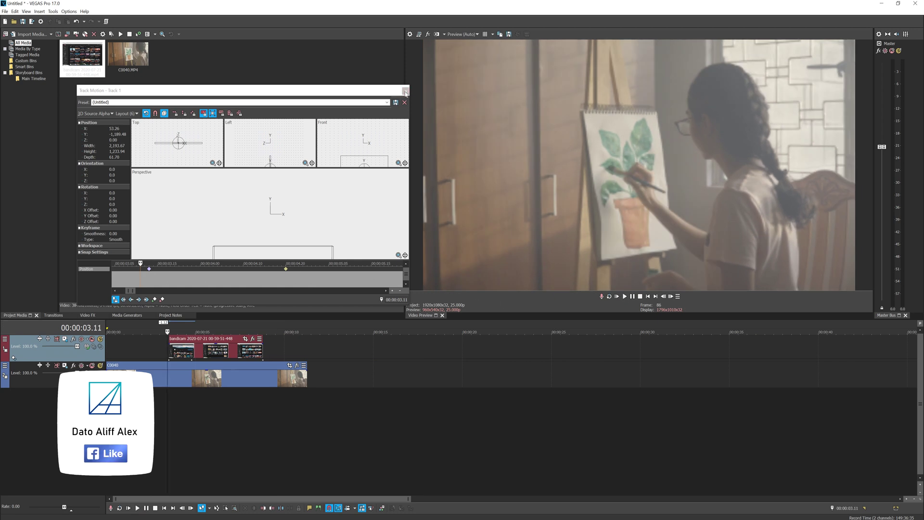
click(405, 91)
scroll(241, 384, up, 2)
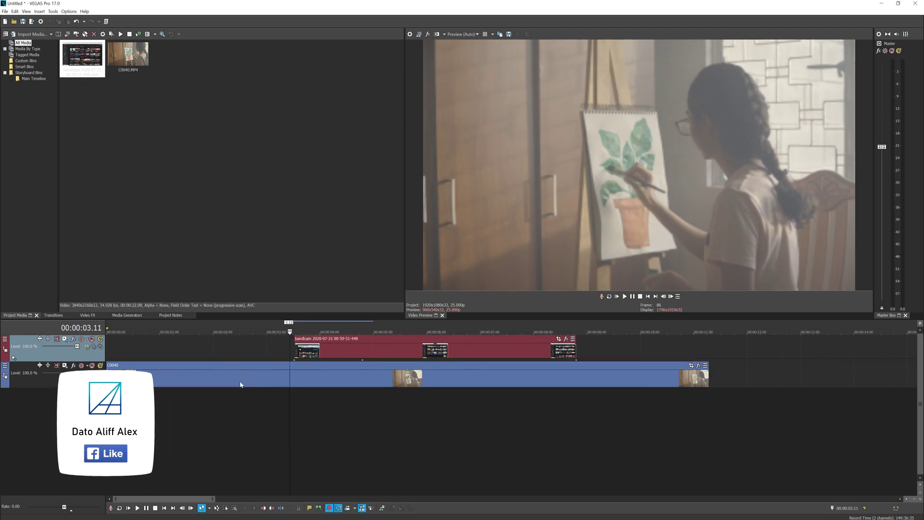